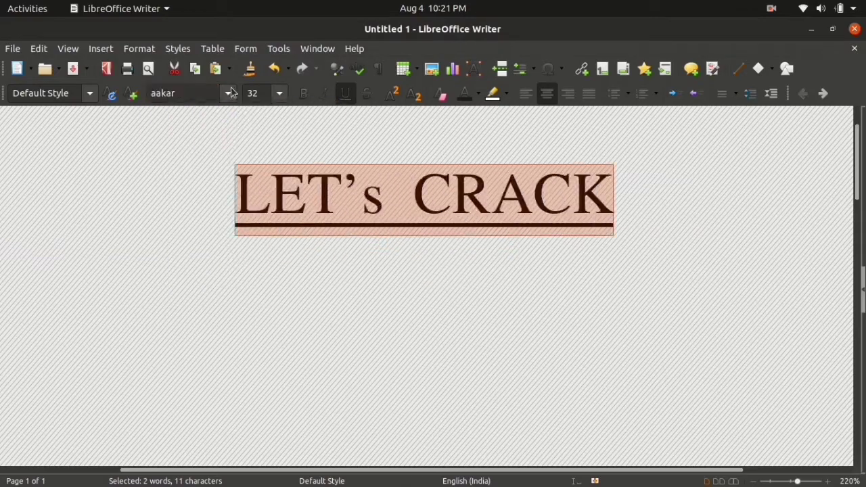
Try out different fonts, such as aakar and Ani, on the selected heading LET's CRACK
scroll(233, 93, "down", 2)
left_click(228, 93)
scroll(228, 98, "up", 2)
scroll(220, 96, "up", 1)
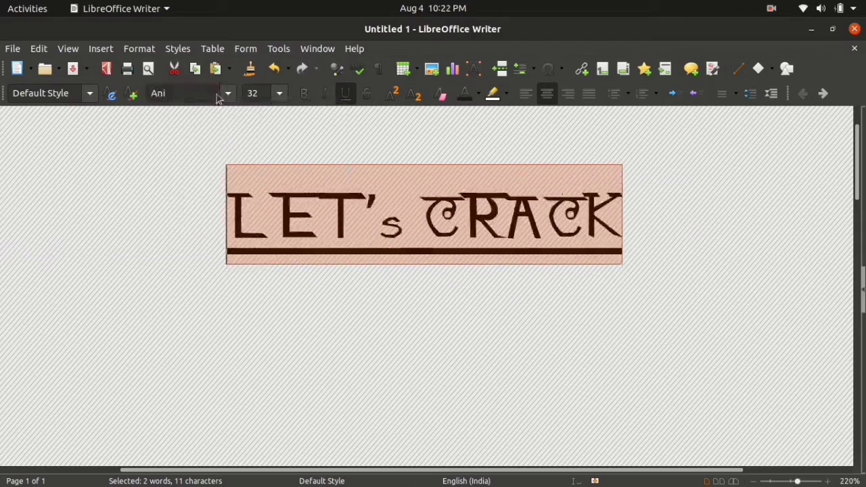
scroll(227, 97, "down", 3)
left_click(228, 93)
scroll(196, 257, "up", 5)
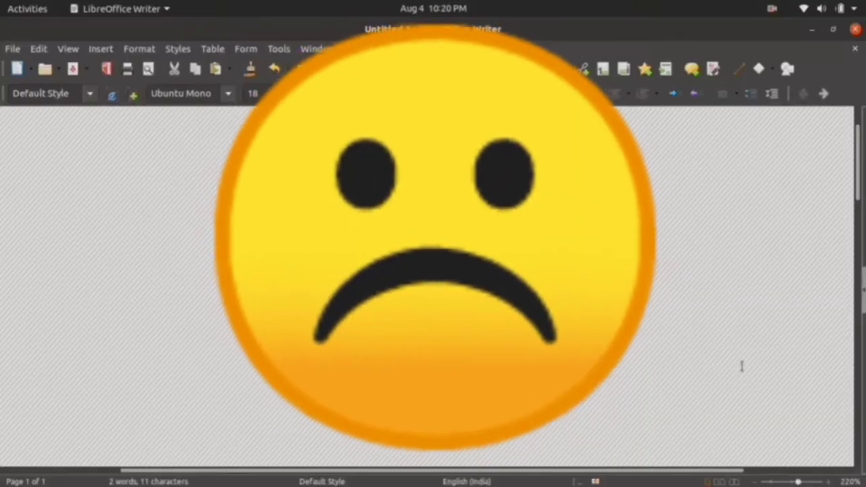
Write "Are you bored with those Default Ubuntu fonts?" and "Do you want to install new fonts(in .ttf or .otf format) like windows?" below the heading
type("Are you")
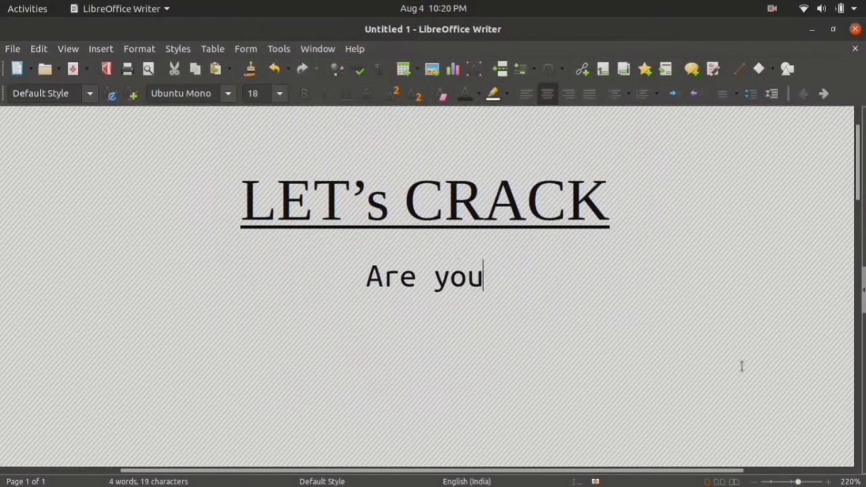
type(" bored with those Default Ubuntu fonts")
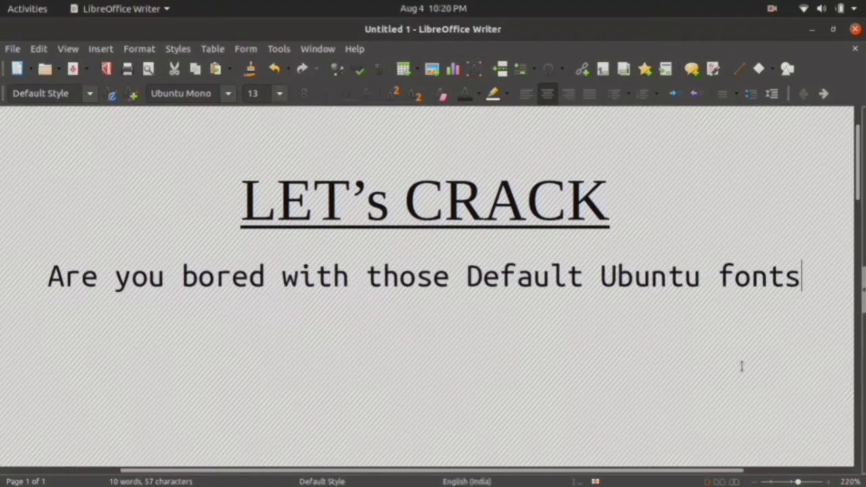
type("? Do")
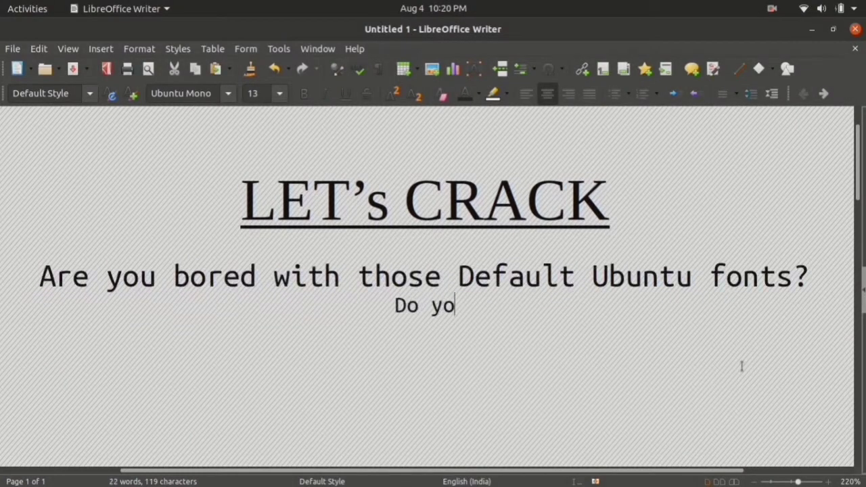
type(" you want to install new fonts(in .ttf ")
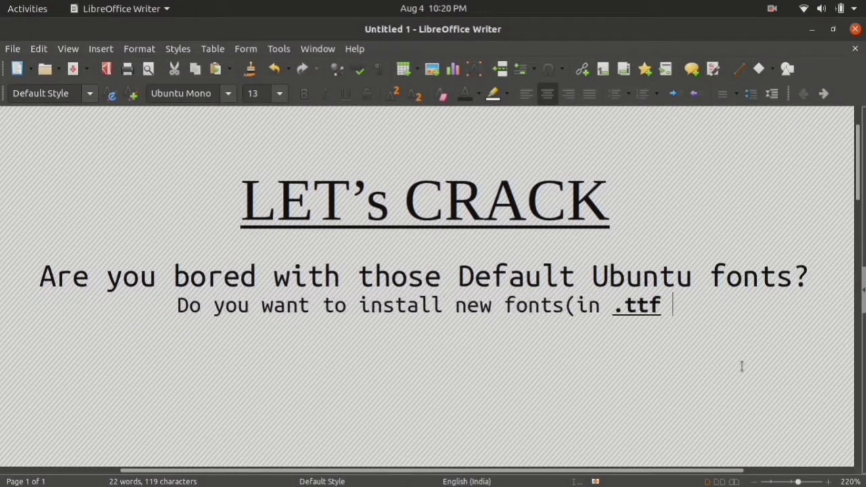
type("or .otf format) like windows?")
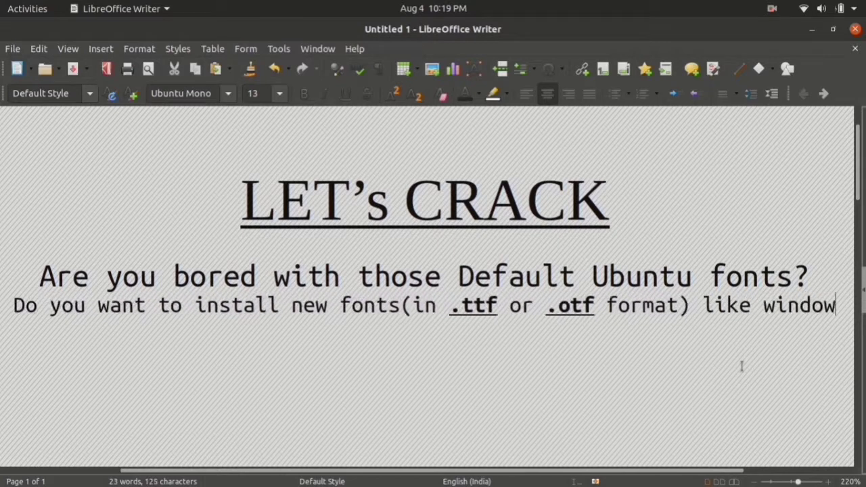
Add a new line starting "Then please follow this" below the two questions
key("Return")
type("Then p")
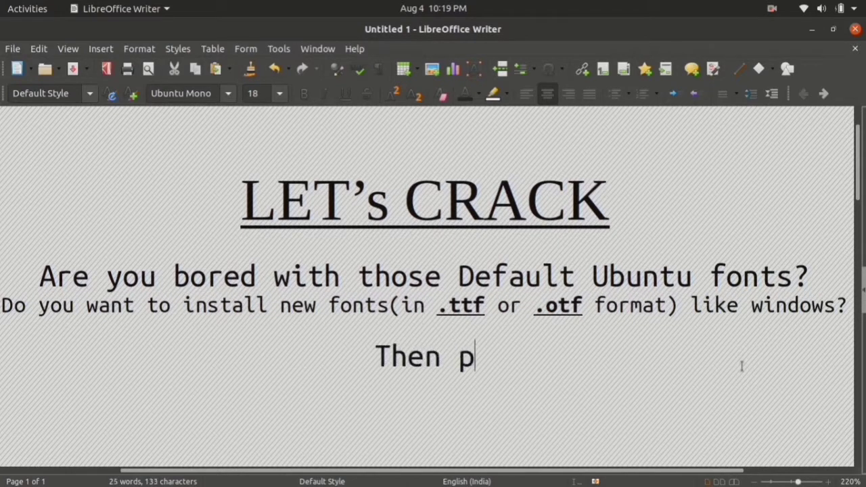
type("lease follow this")
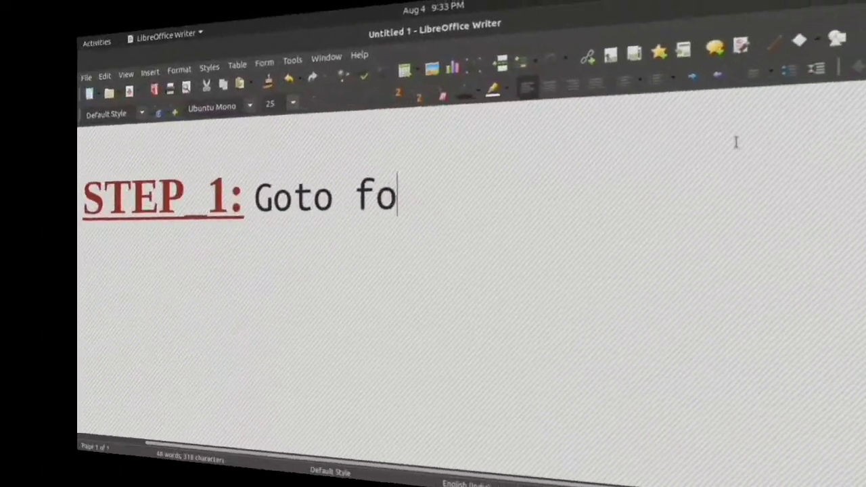
Write the STEP_1 instruction "Goto fonts.google.com to download your favourite font", followed by an "or" alternative for downloading it
type("nts.google.com to ")
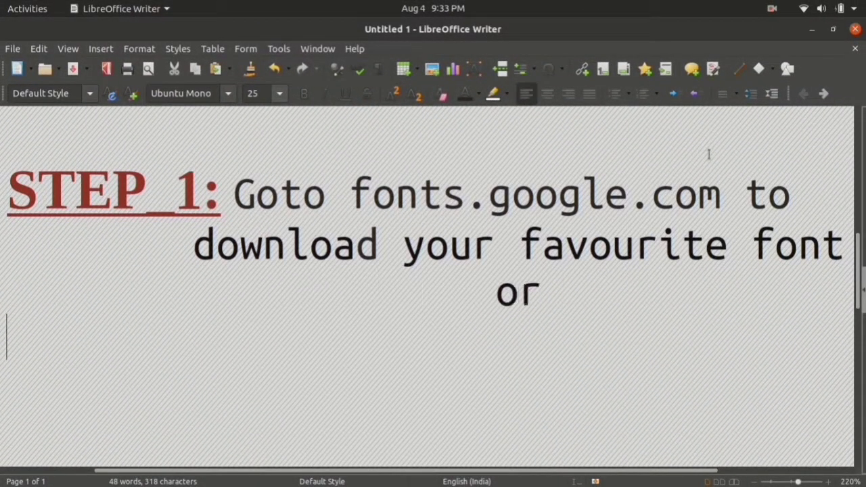
type("our favourite font")
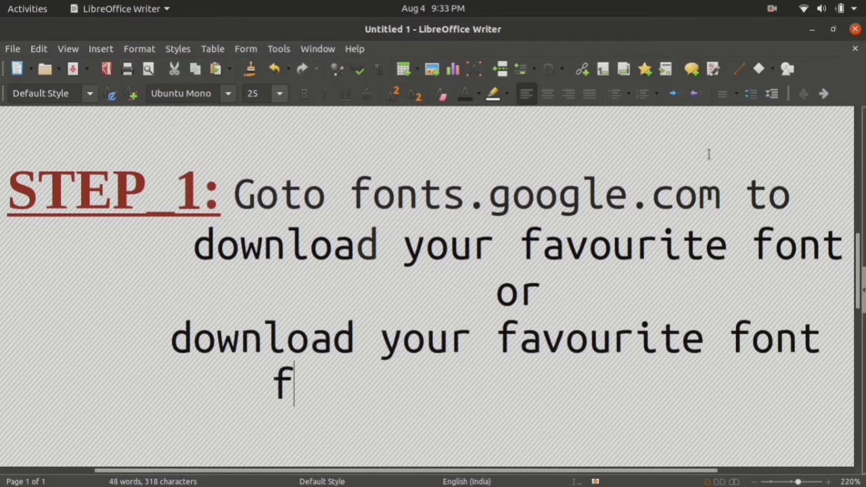
type("...")
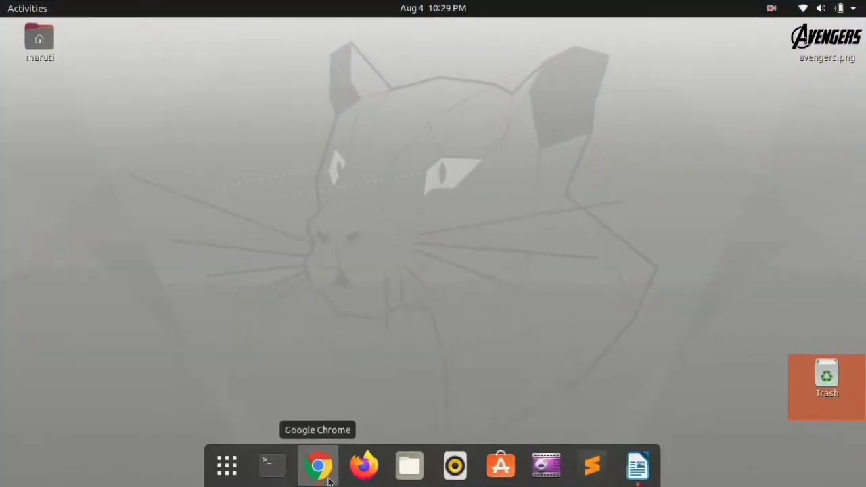
left_click(330, 481)
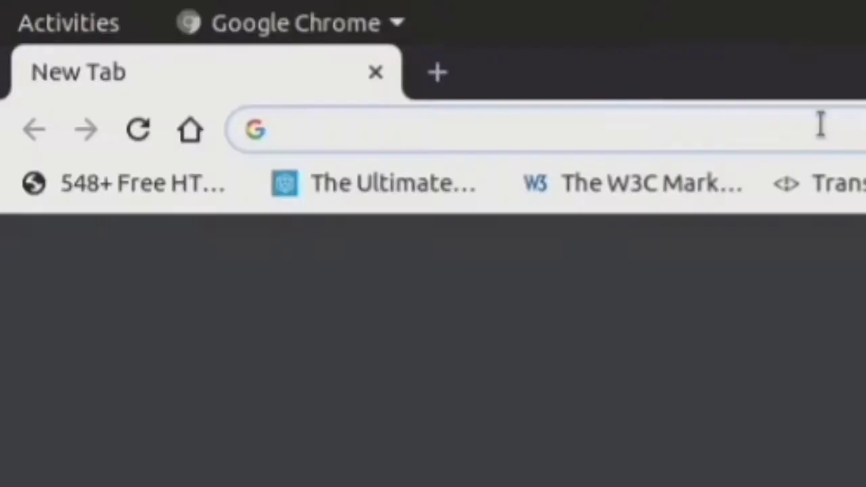
type("htt")
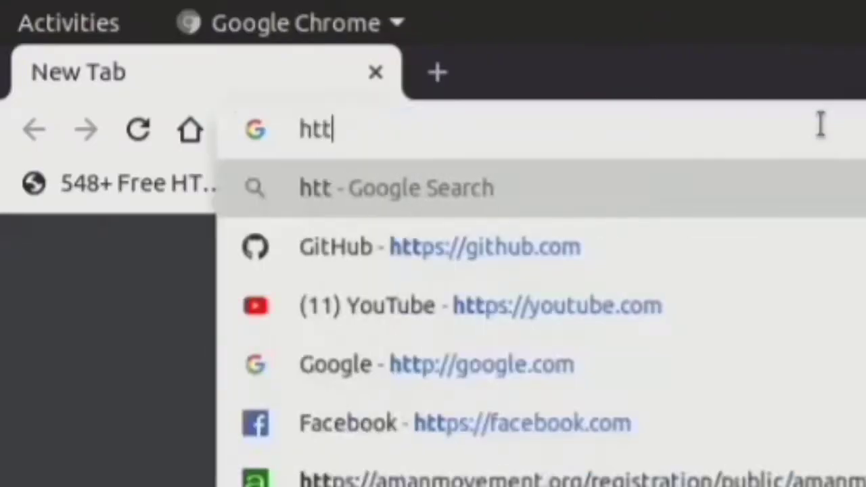
type("ps://fonts.google.")
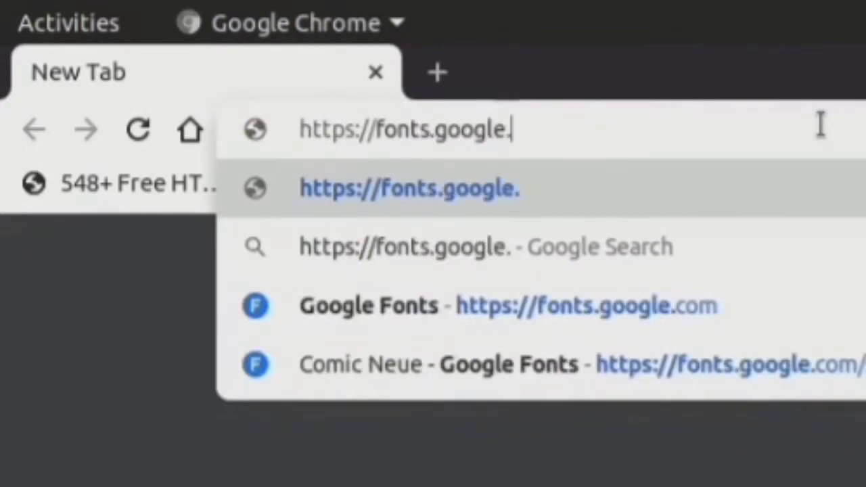
type("com")
key("Return")
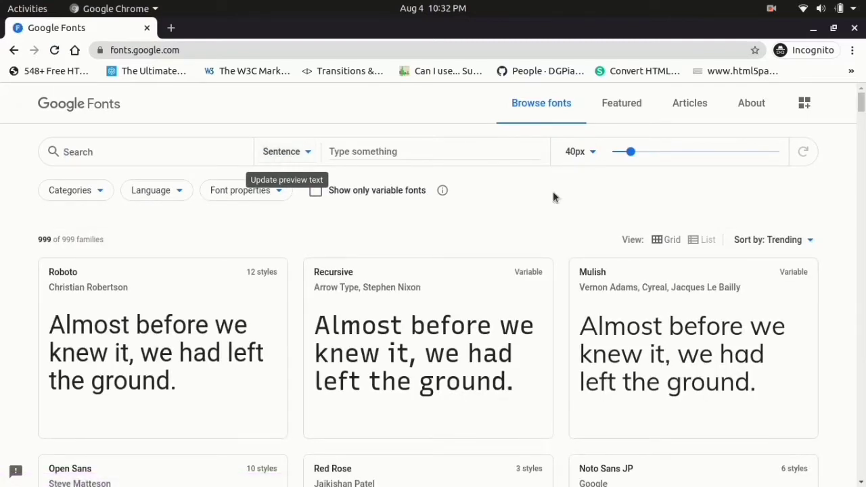
Browse the font families, search for "comic neue" and open the Comic Neue family page
scroll(560, 205, "down", 3)
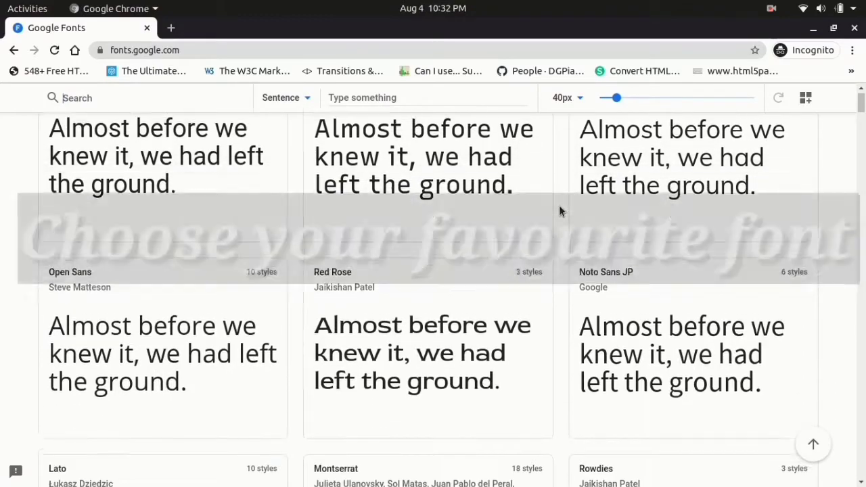
scroll(559, 209, "down", 10)
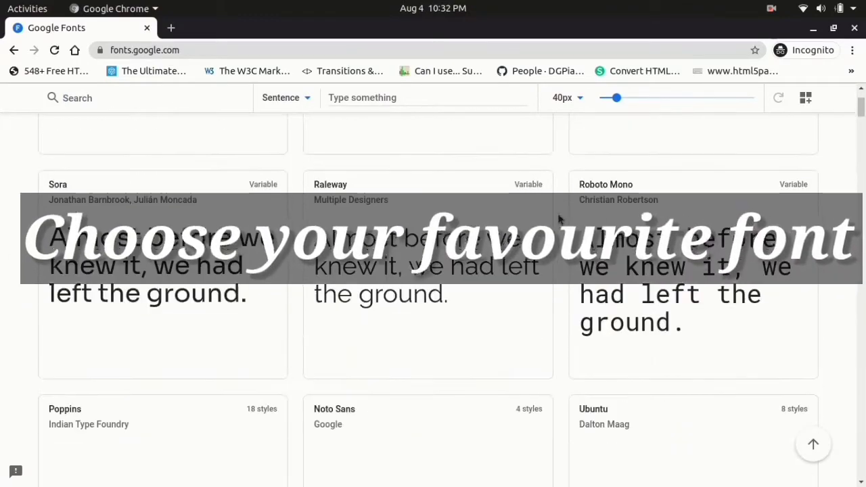
scroll(558, 217, "down", 7)
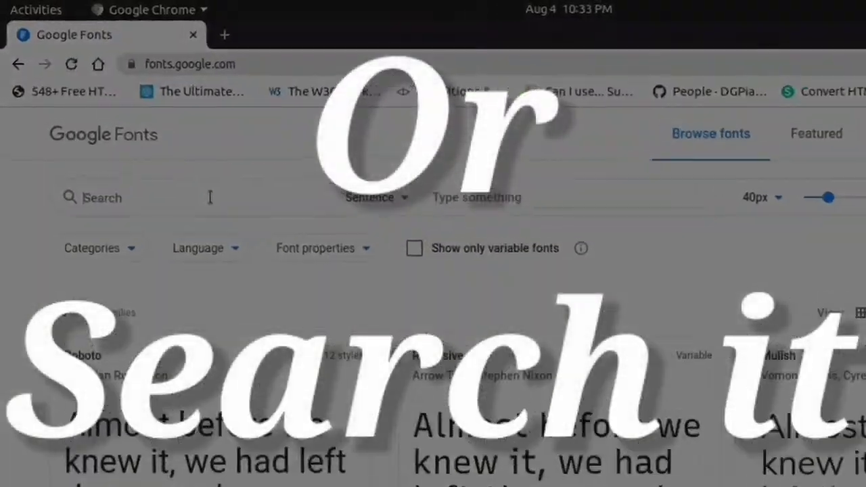
left_click(164, 155)
type("c")
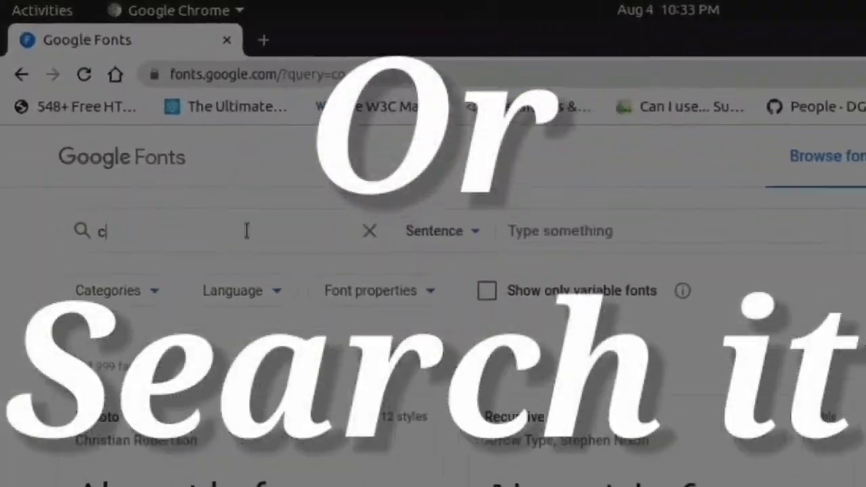
type("omic neue")
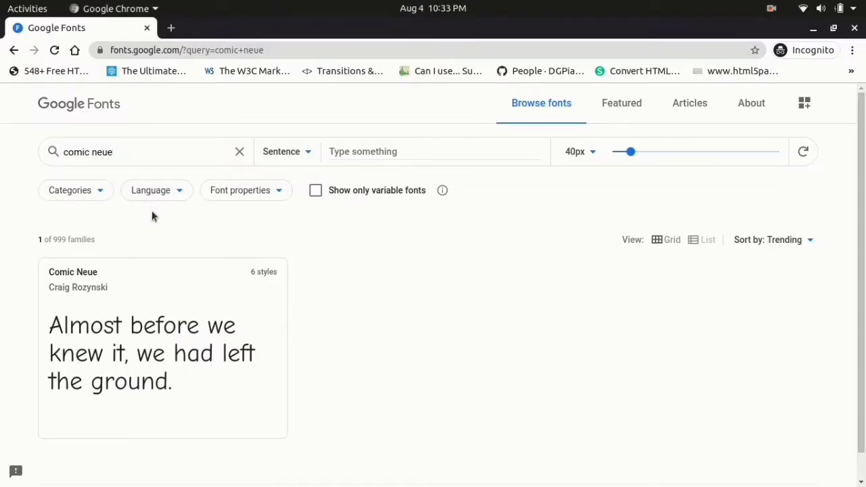
left_click(162, 345)
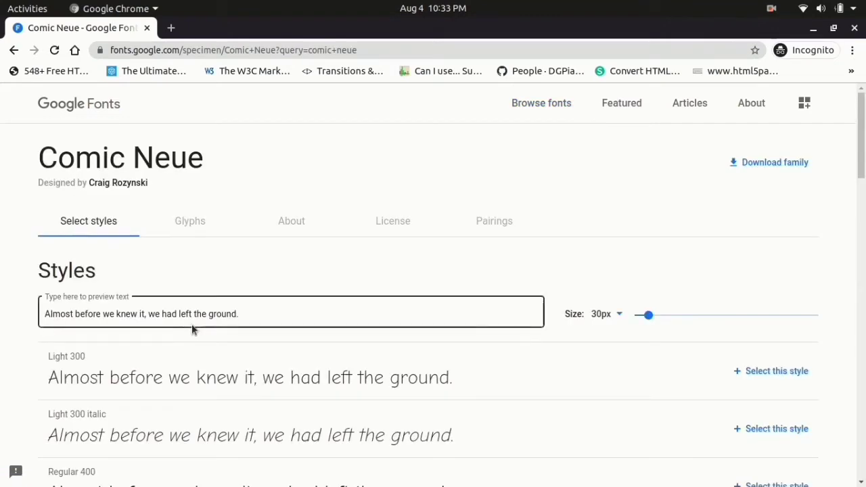
Select the Bold 700 italic, Bold 700 and Regular 400 italic styles of Comic Neue
scroll(191, 329, "down", 2)
scroll(57, 345, "down", 3)
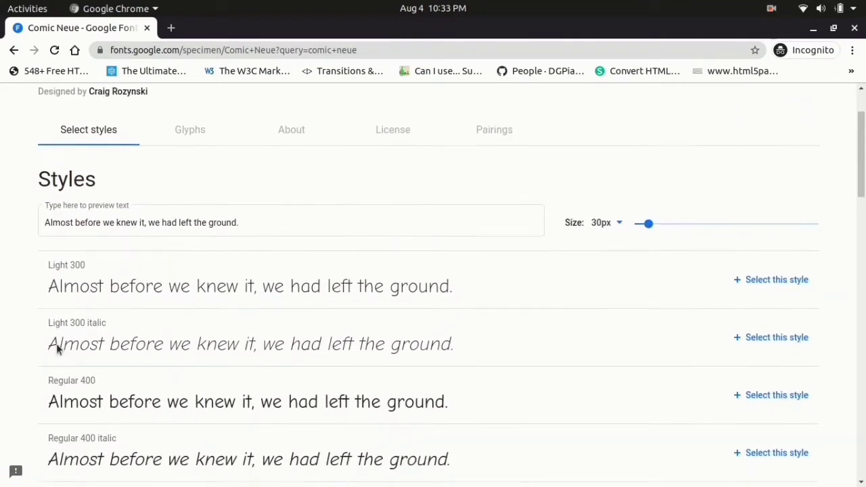
scroll(57, 346, "down", 2)
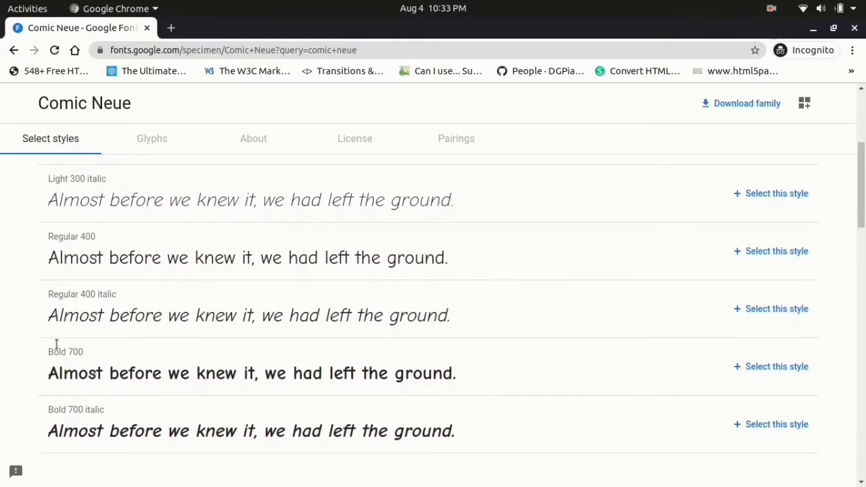
scroll(56, 349, "down", 1)
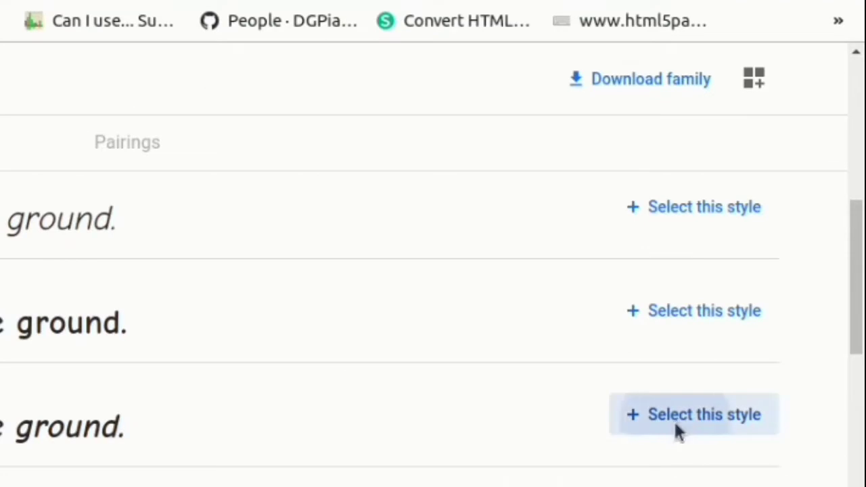
left_click(678, 431)
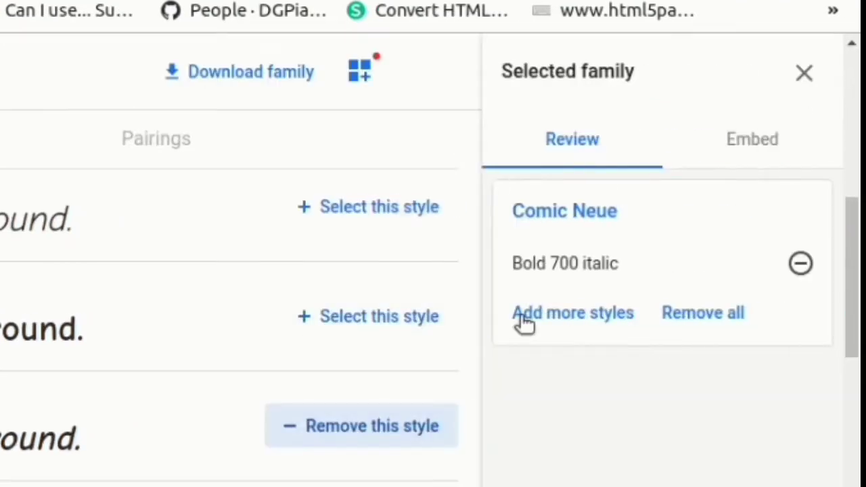
left_click(393, 303)
left_click(375, 205)
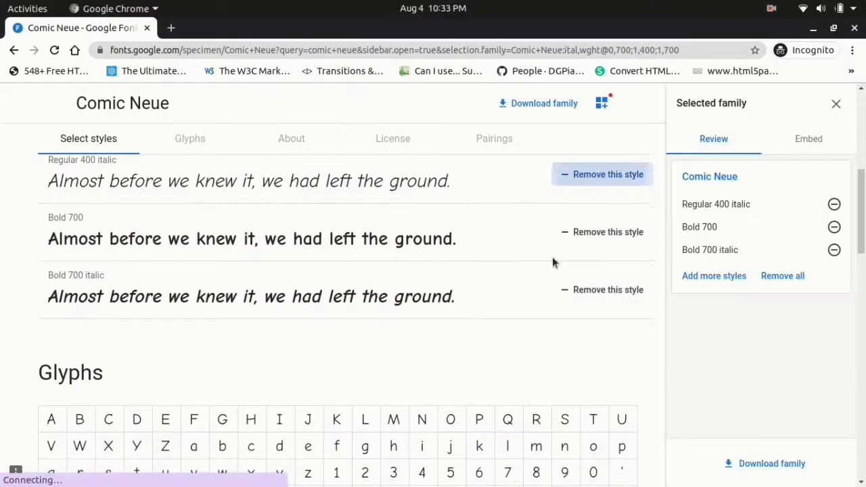
Add the Regular 400, Light 300 italic and Light 300 styles to the selected Comic Neue family
scroll(552, 261, "up", 3)
left_click(608, 229)
scroll(608, 229, "up", 2)
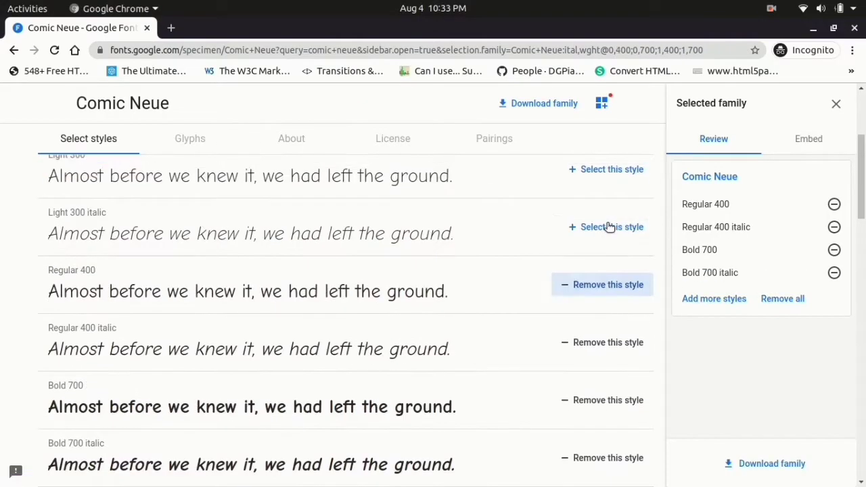
left_click(609, 227)
scroll(610, 229, "up", 2)
left_click(609, 235)
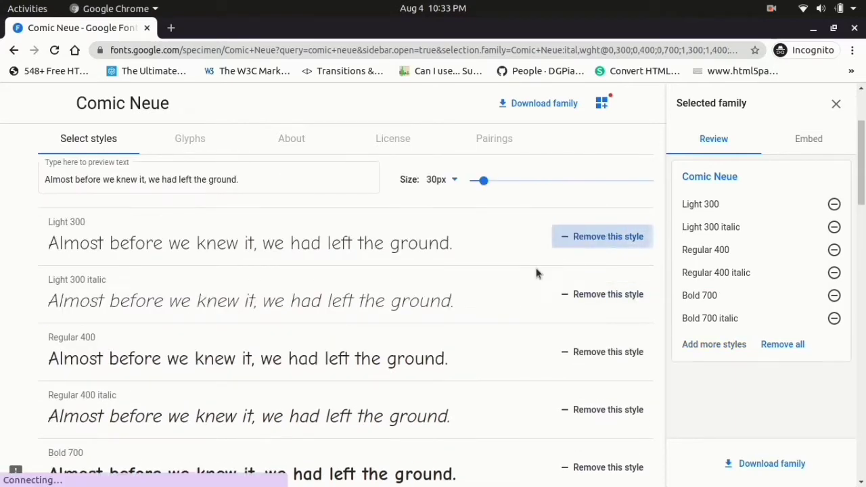
Download the selected Comic Neue family as Comic_Neue.zip
scroll(512, 280, "up", 2)
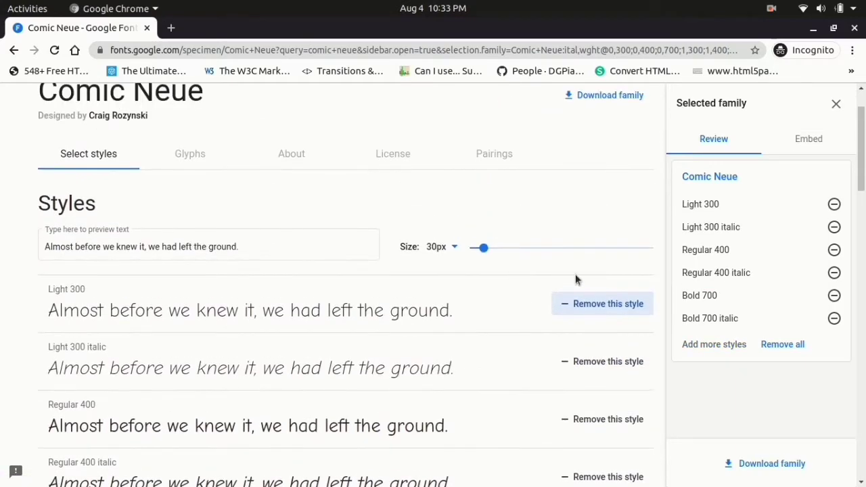
scroll(458, 398, "down", 2)
scroll(458, 398, "up", 4)
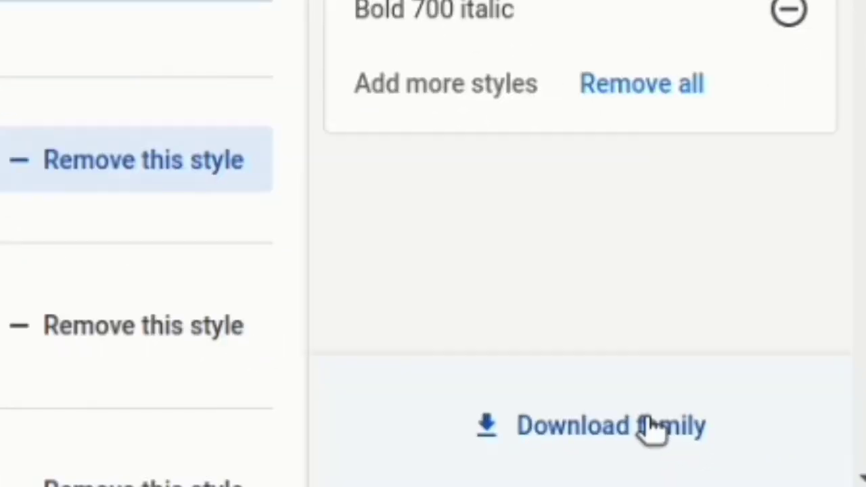
left_click(682, 429)
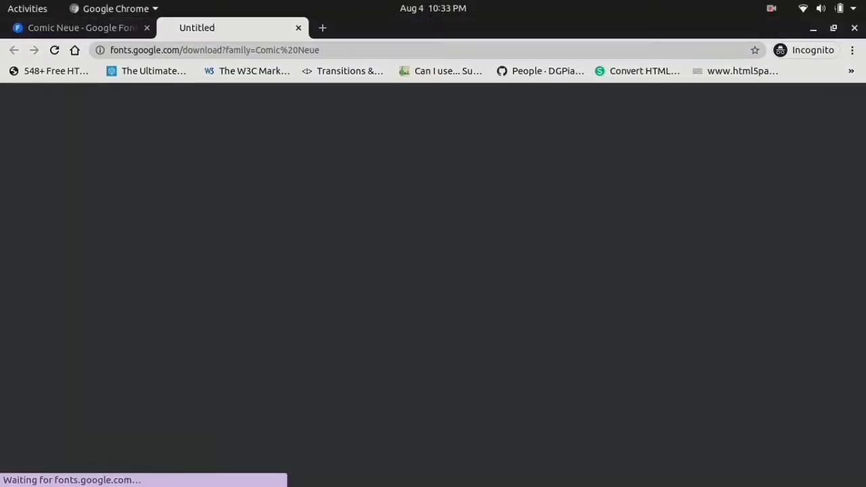
key("Return")
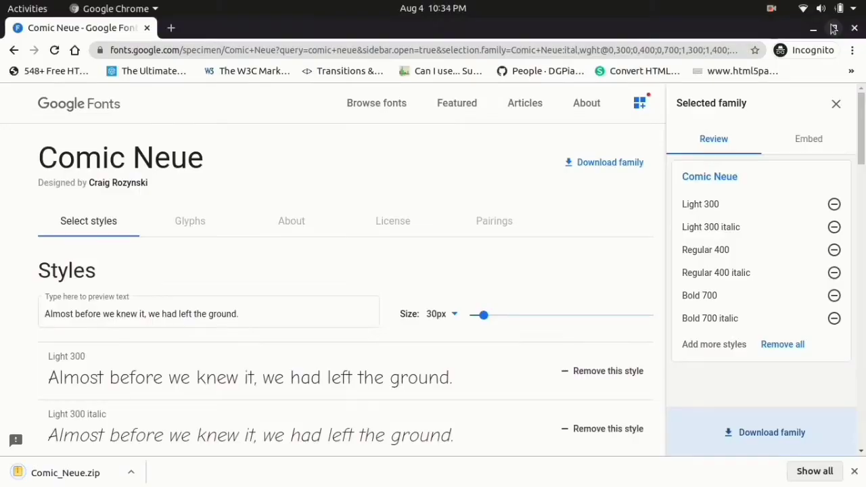
Switch to the Writer document and write for Step2: "Open terminal (ctrl + alt + t)", "type ->", "sudo apt-get install font-manager..."
key("super")
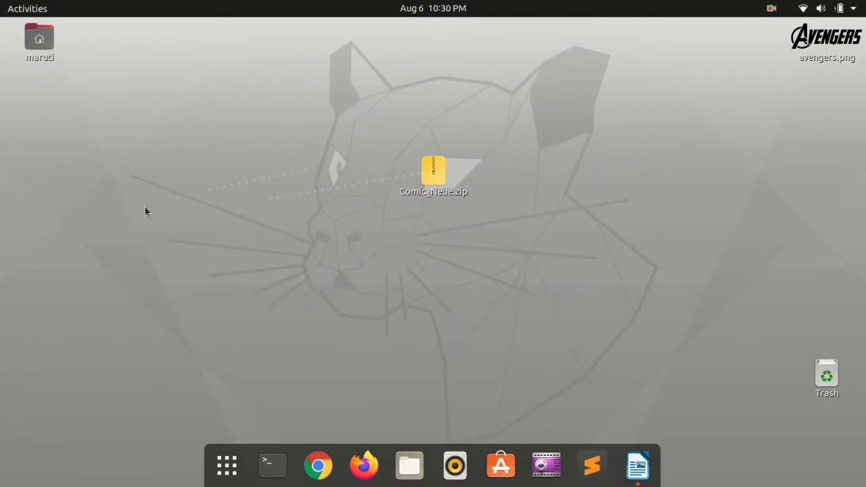
key("super")
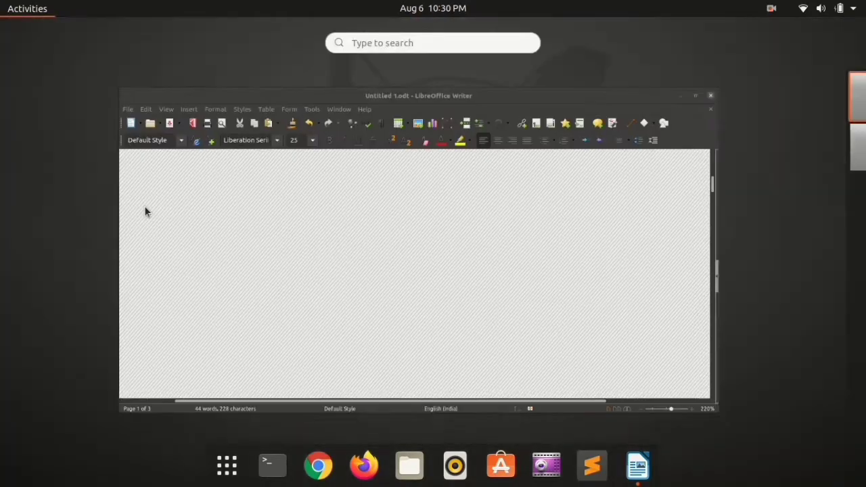
left_click(328, 250)
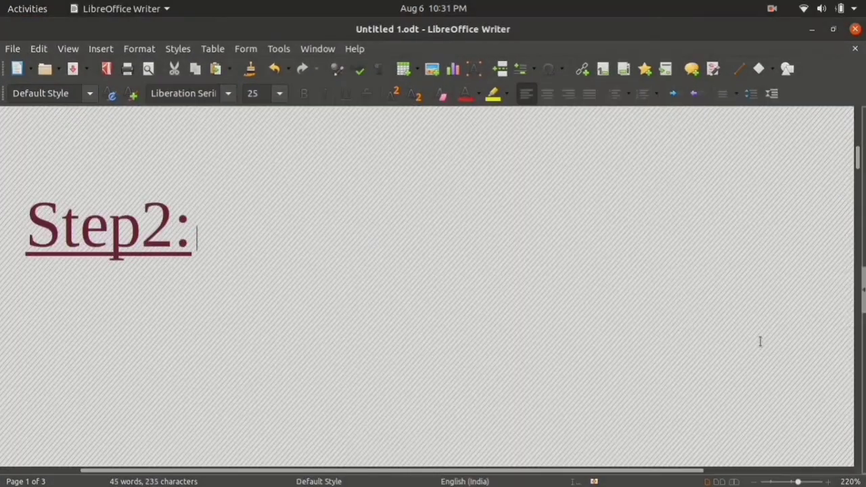
type("Open terminal (ctrl + alt + t")
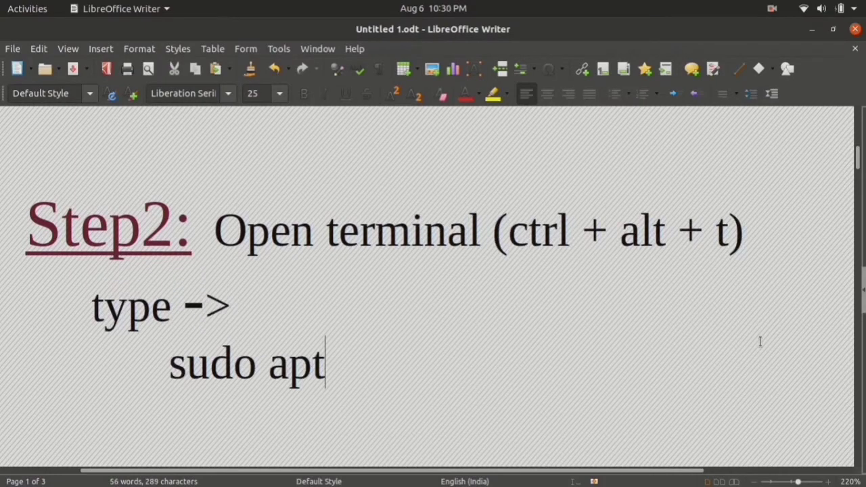
type("...")
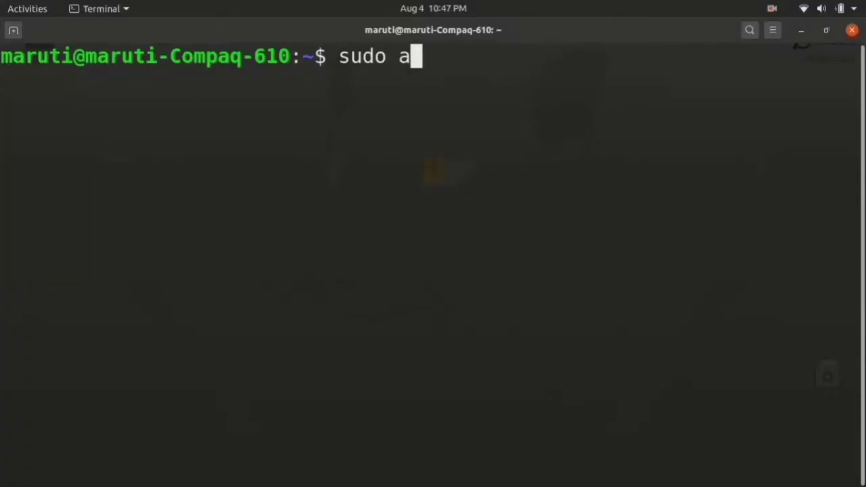
Run sudo apt-get install font-manager in the Terminal
type("anager")
key("Return")
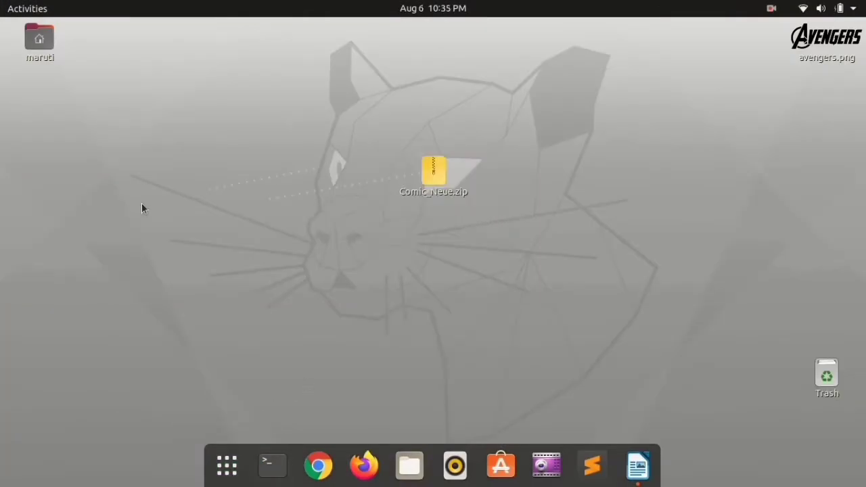
Return to the Writer document and add "now open terminal & type -> font-manager to open the application . . ." below the install command
key("super")
left_click(336, 265)
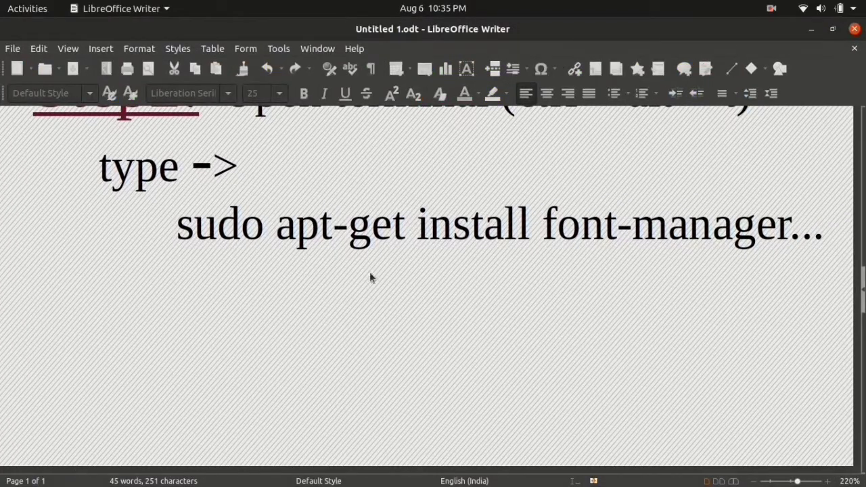
type("now open terminal & type")
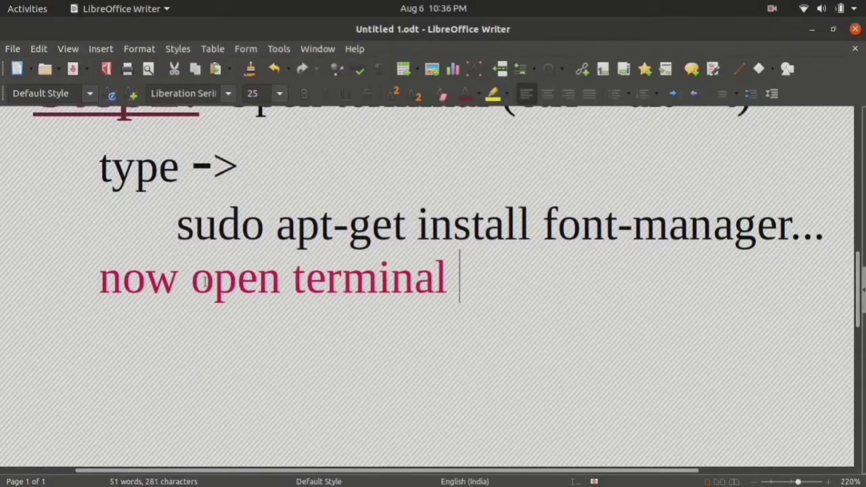
type(" -> font-manager")
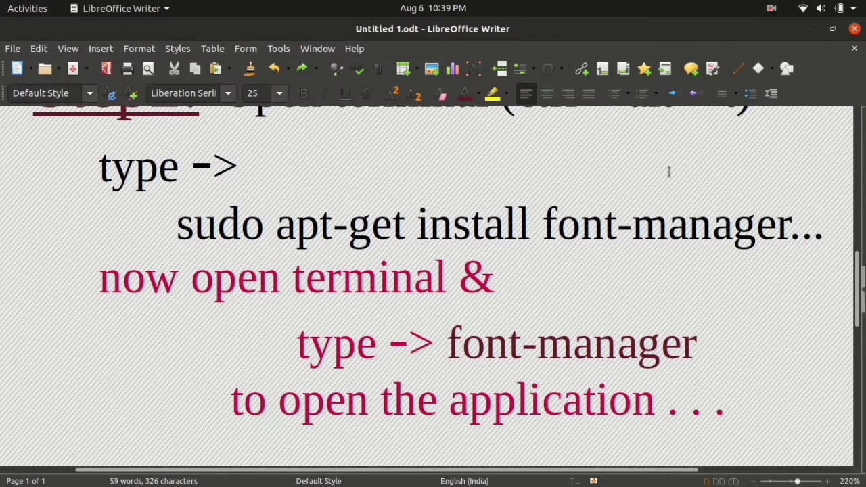
Switch to the Terminal and launch the font manager with the command font-manager
key("super")
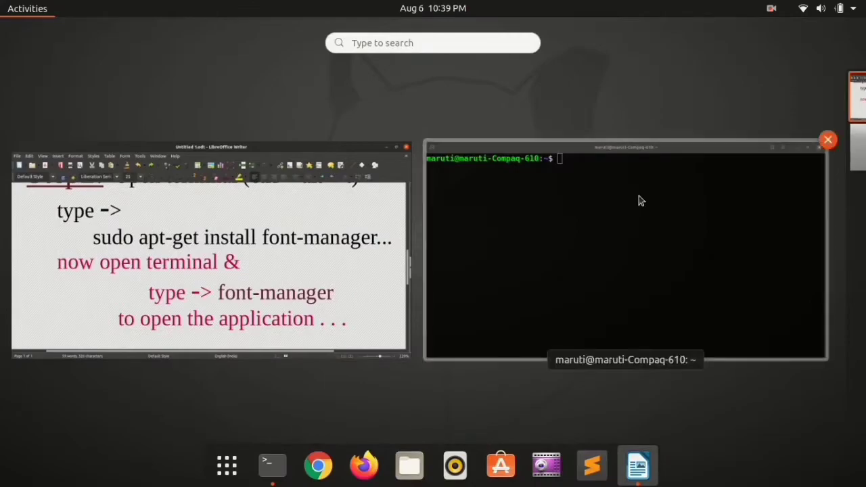
left_click(638, 196)
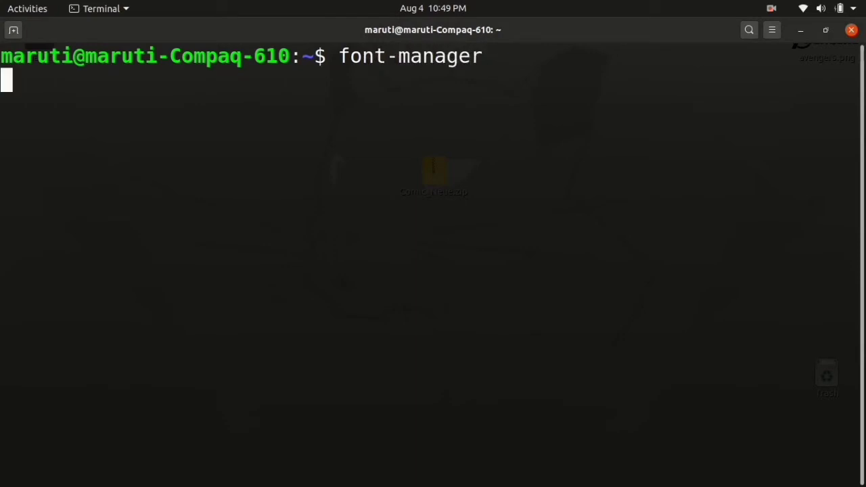
key("Return")
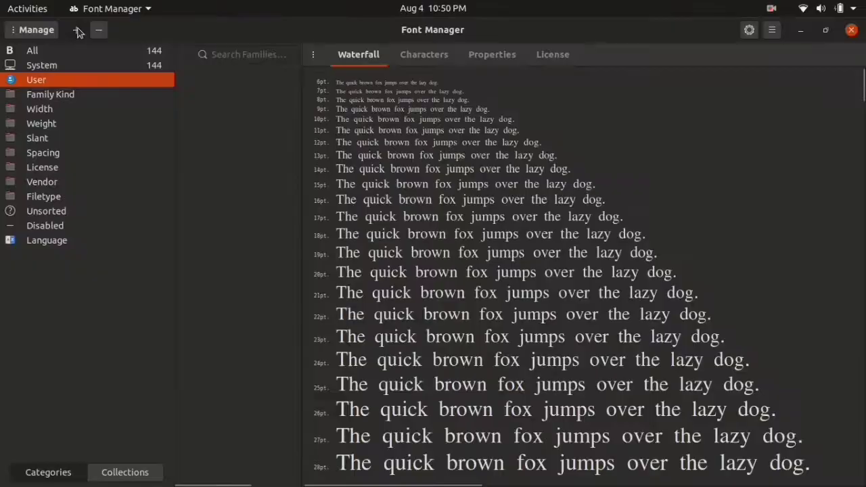
Install the Comic_Neue.zip archive from the Desktop folder as a user font
left_click(196, 61)
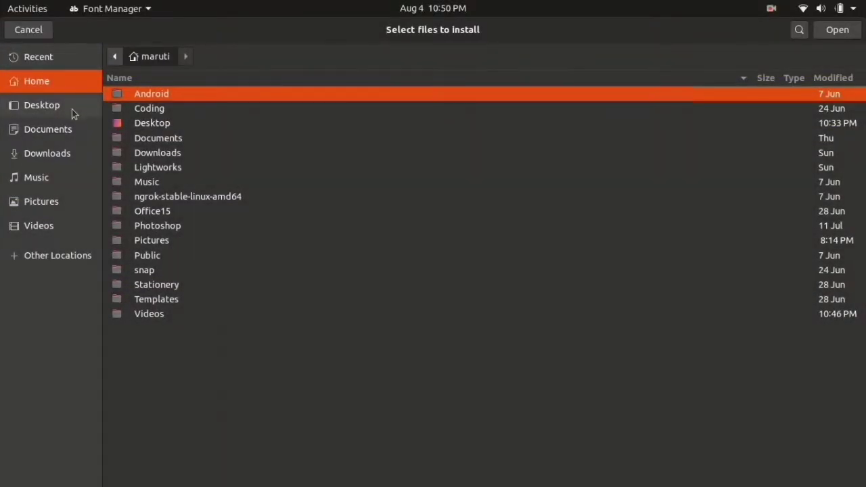
left_click(71, 109)
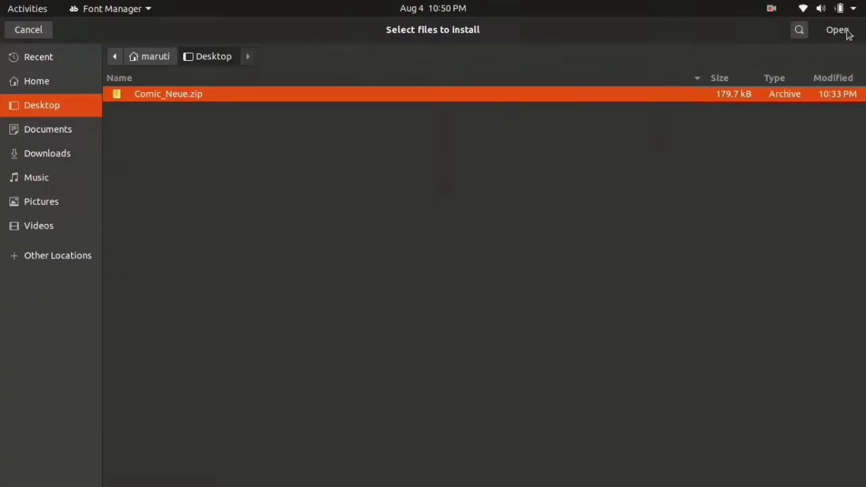
left_click(829, 74)
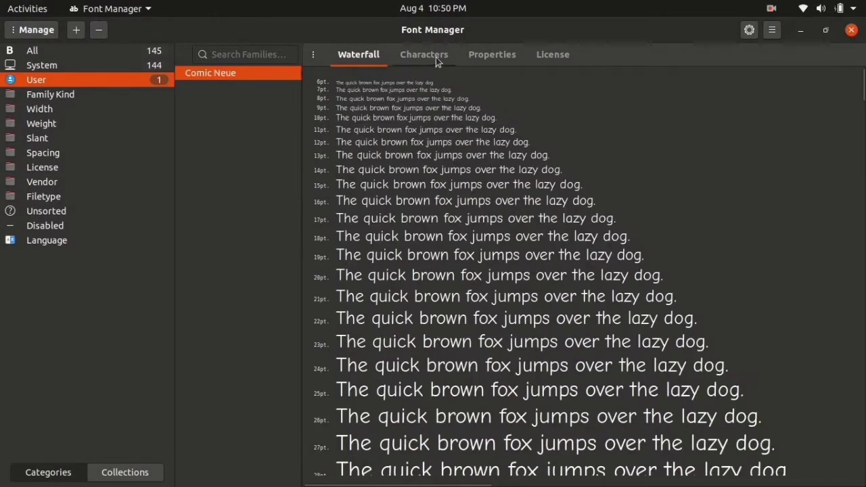
Review the characters, properties and license of the Comic Neue font, and return to its waterfall preview
left_click(435, 56)
left_click(475, 58)
left_click(537, 62)
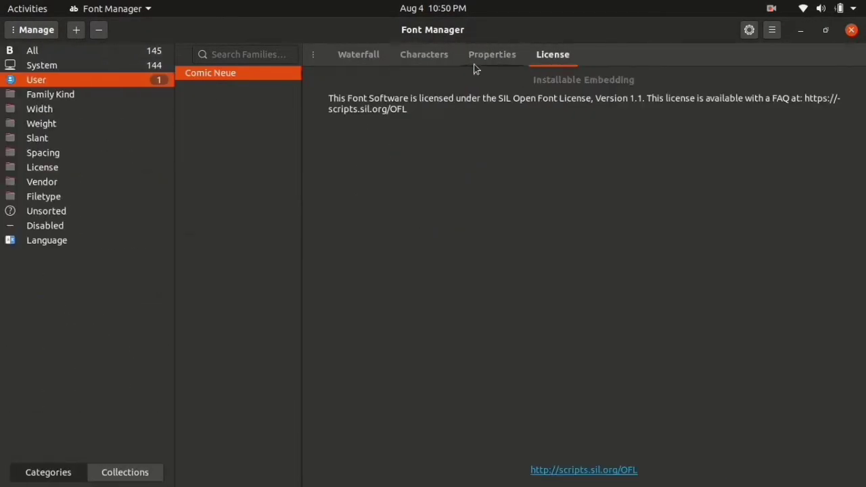
left_click(412, 62)
left_click(360, 62)
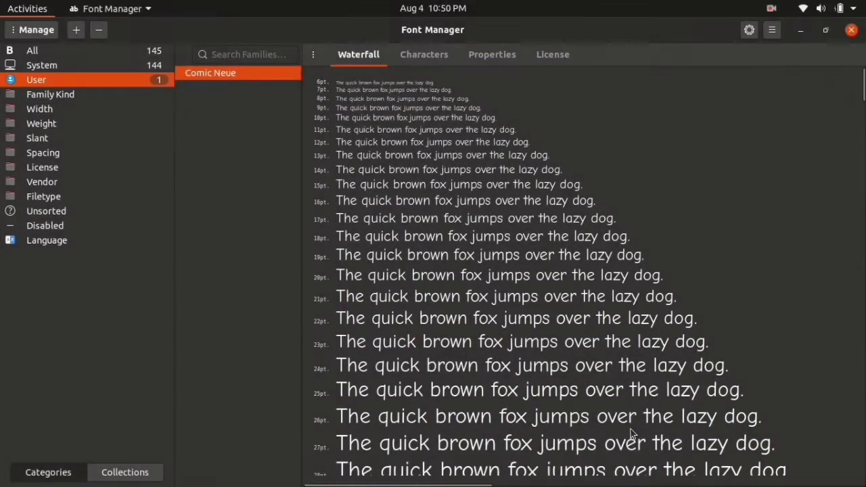
Switch to the Writer document and set the heading "LET's CRACK" in the Comic Neue font
key("super")
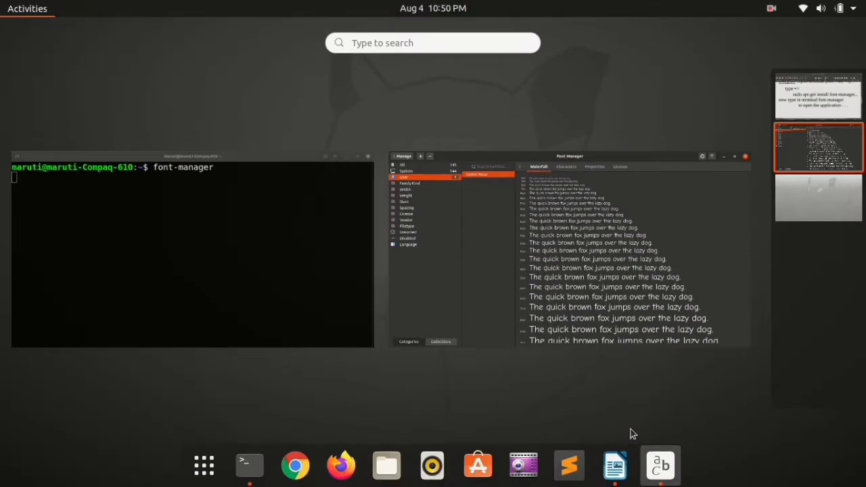
left_click(787, 107)
left_click(481, 344)
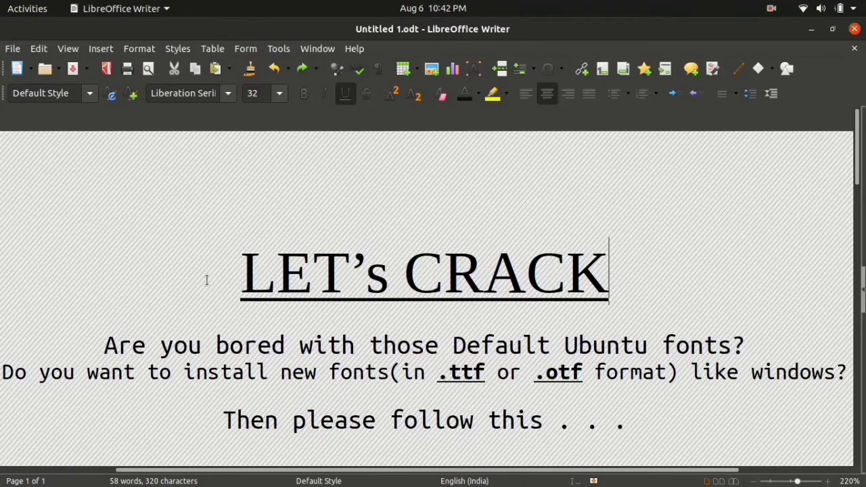
left_click_drag(240, 270, 589, 279)
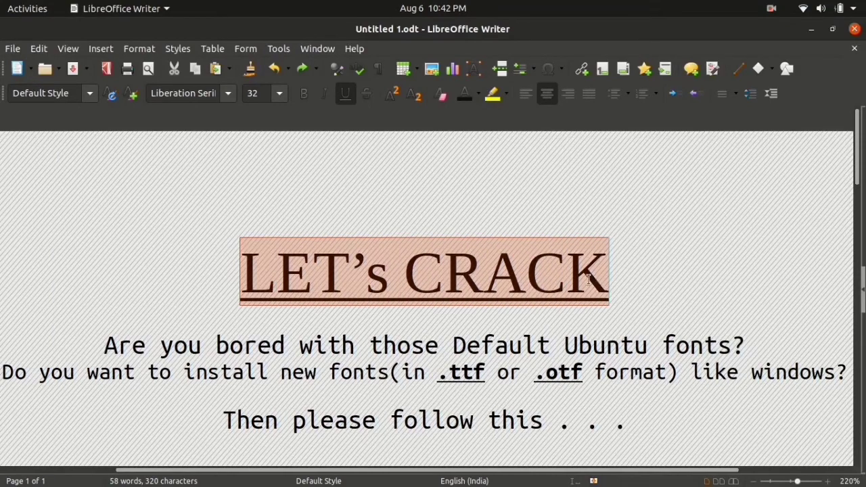
left_click(229, 94)
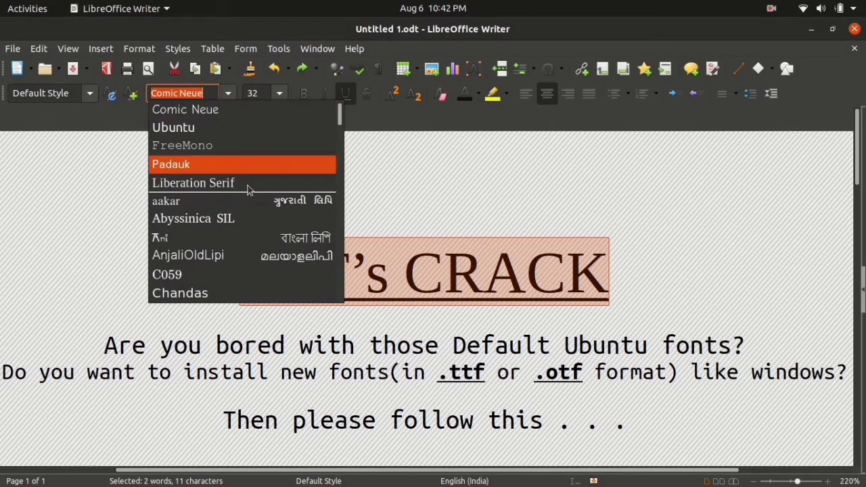
scroll(248, 185, "down", 5)
scroll(248, 185, "up", 5)
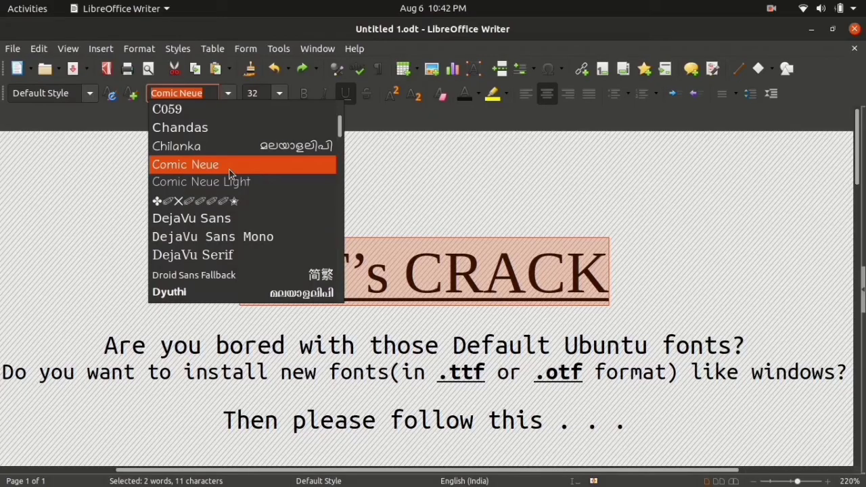
left_click(229, 169)
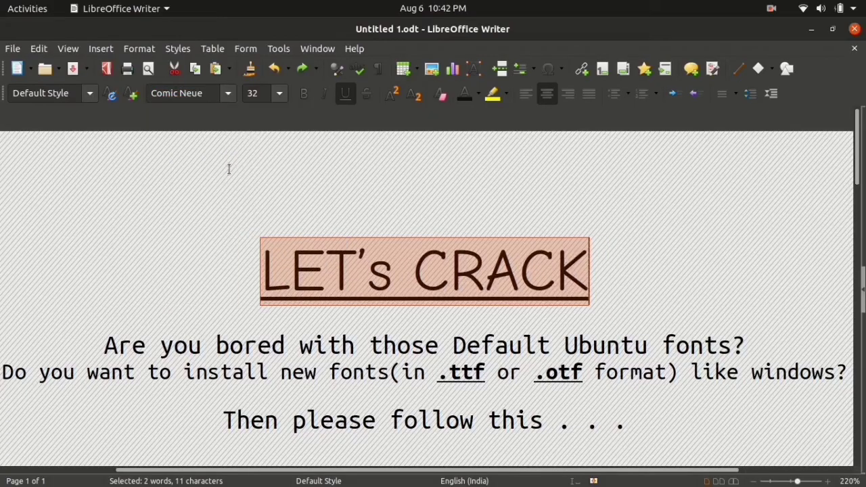
Format the "LET's CRACK" heading with size 60, a dark green highlight and white text
left_click(279, 93)
left_click(276, 114)
left_click(505, 94)
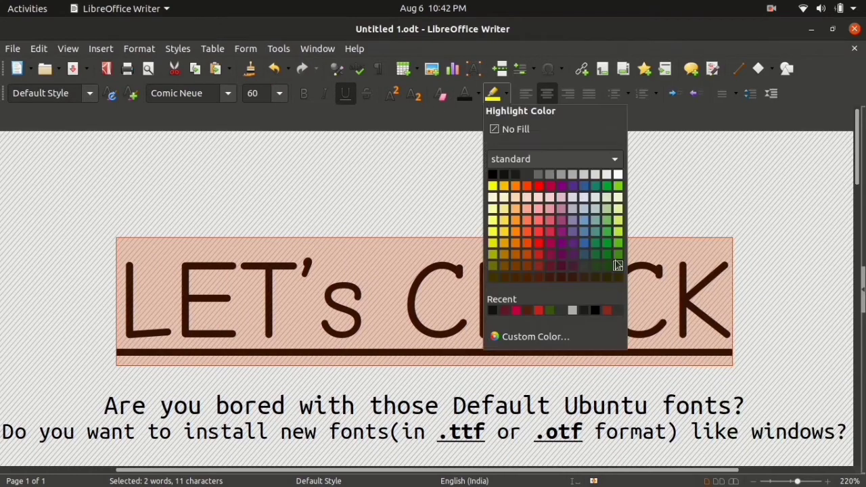
left_click(614, 260)
left_click(478, 93)
left_click(589, 174)
Write "CRACKED ........." with a 😊 emoji below the heading and copy the emoji
type("CRACKED .........")
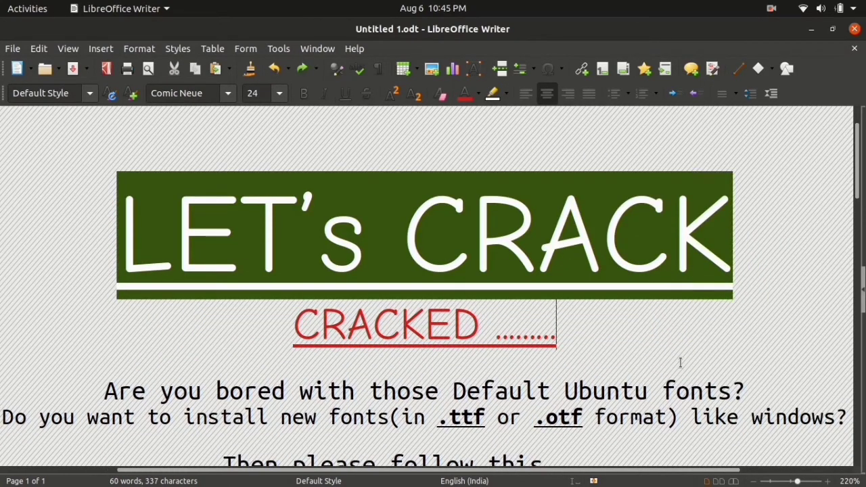
type("😊")
key("shift+Left")
key("ctrl+c")
key("Right")
key("Return")
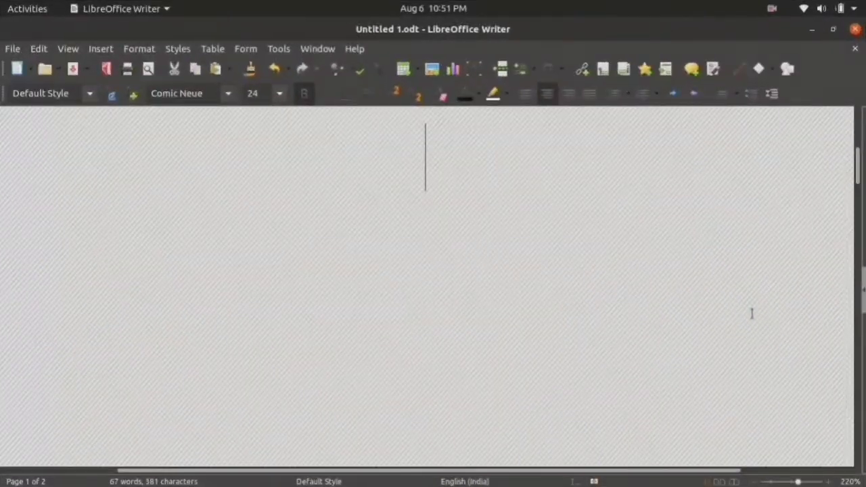
Write "Please Like👍 +", "Comment💬", "+ Share💕" and "+Subscribe😊😊" on four separate lines
type("Please L")
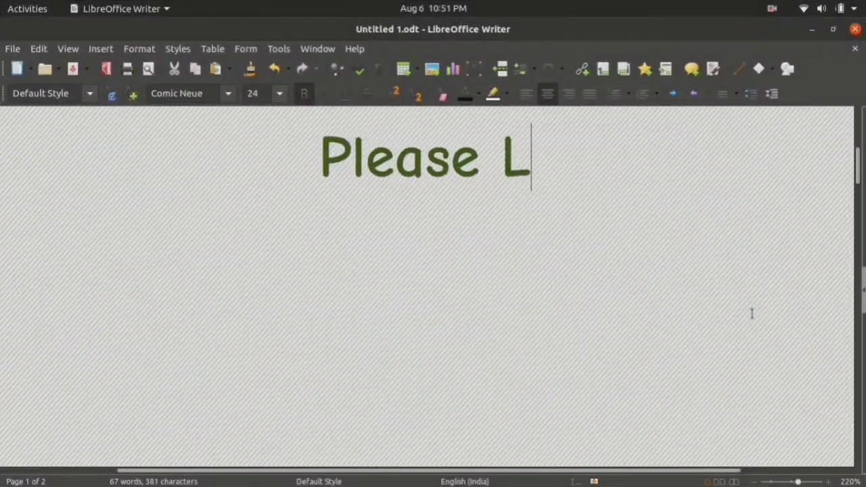
type("ike👍 +")
key("Return")
type("Comment💬")
key("Return")
type("+ Share💕")
key("Return")
type("+Subscr")
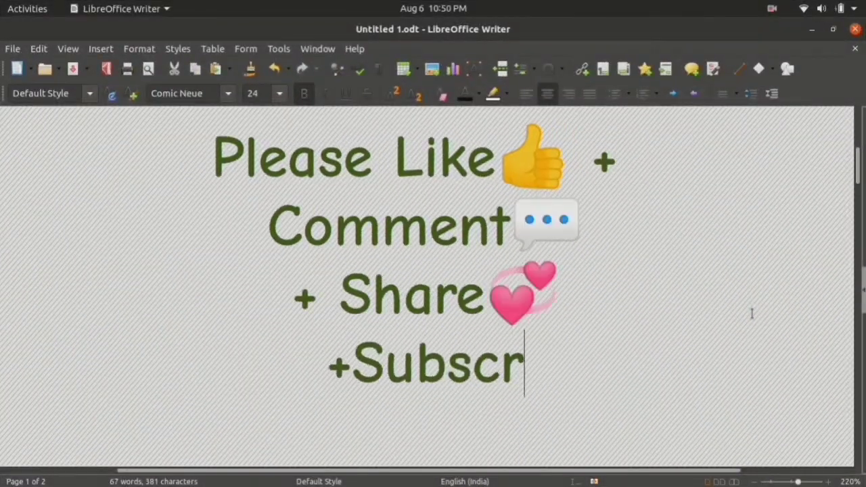
type("ibe😊😊")
Add the line "For such more contents . . ." below the subscribe line
key("Return")
type("For such more conten")
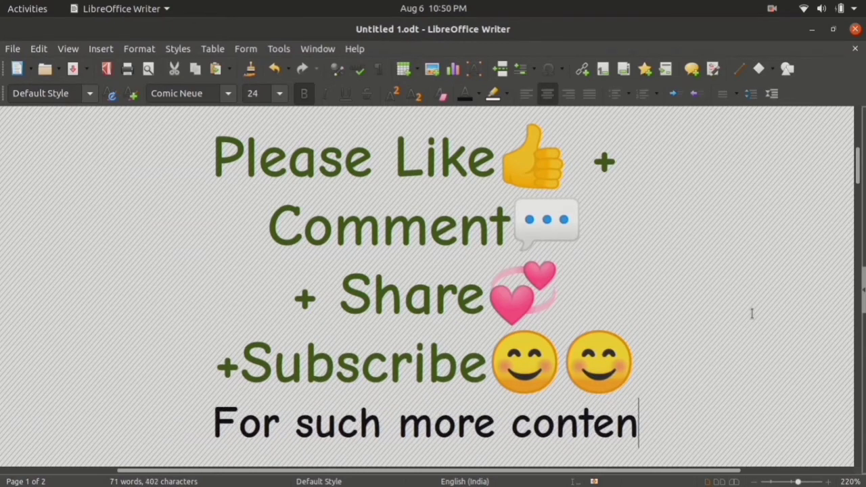
type("ts . . .")
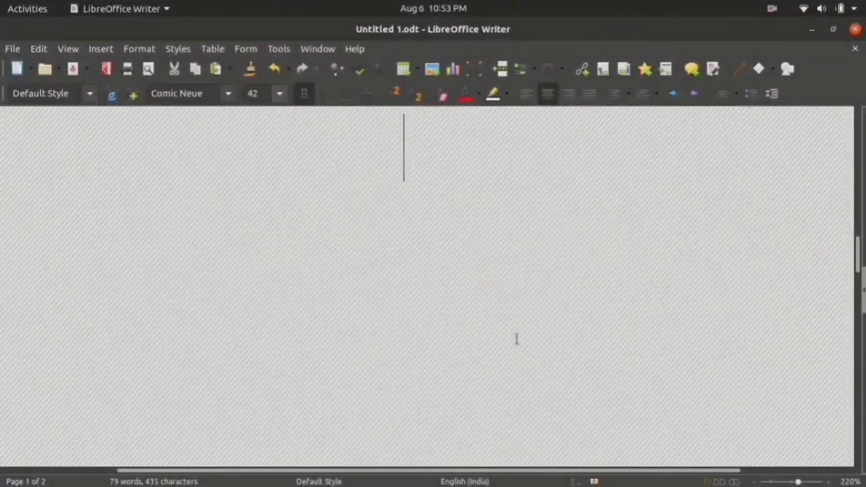
Write the closing line "Thanks for watching . . ." and paste three 😊 emojis on the line below it
key("Return")
type("Thanks for watching . . .")
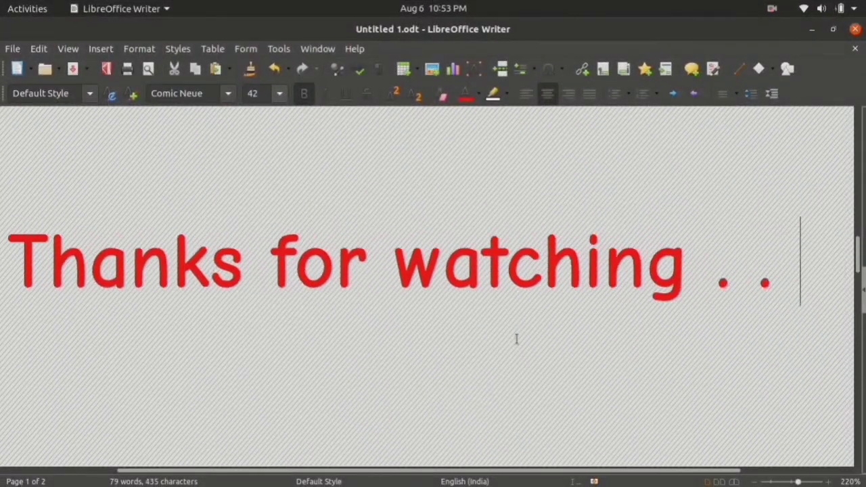
key("Return")
key("ctrl+v")
key("ctrl+v")
key("ctrl+v")
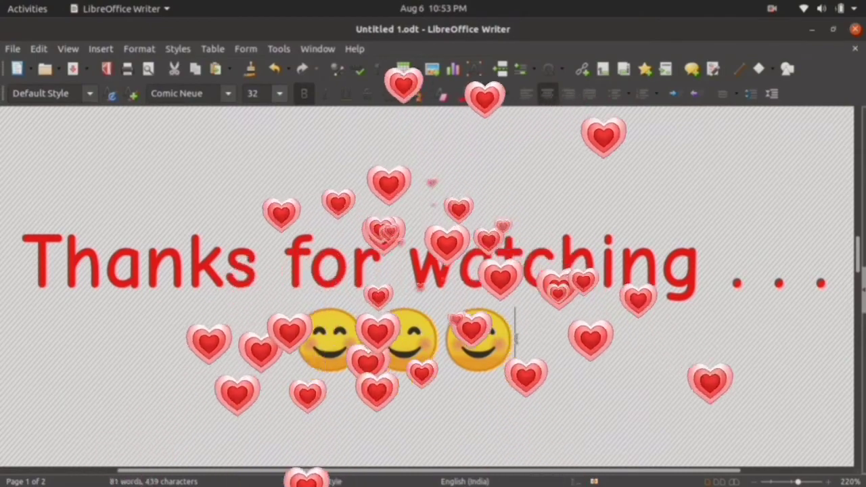